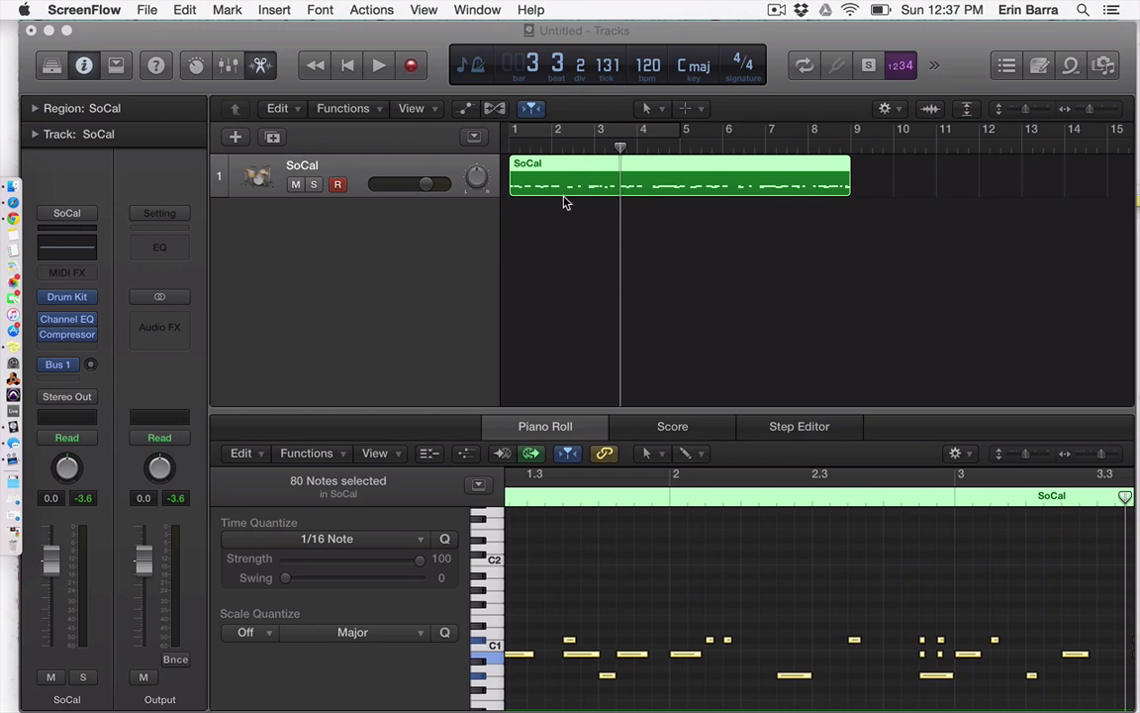
Play the SoCal drum region from the start of the song, then stop playback.
{"action": "left_click", "coordinate": [464, 269]}
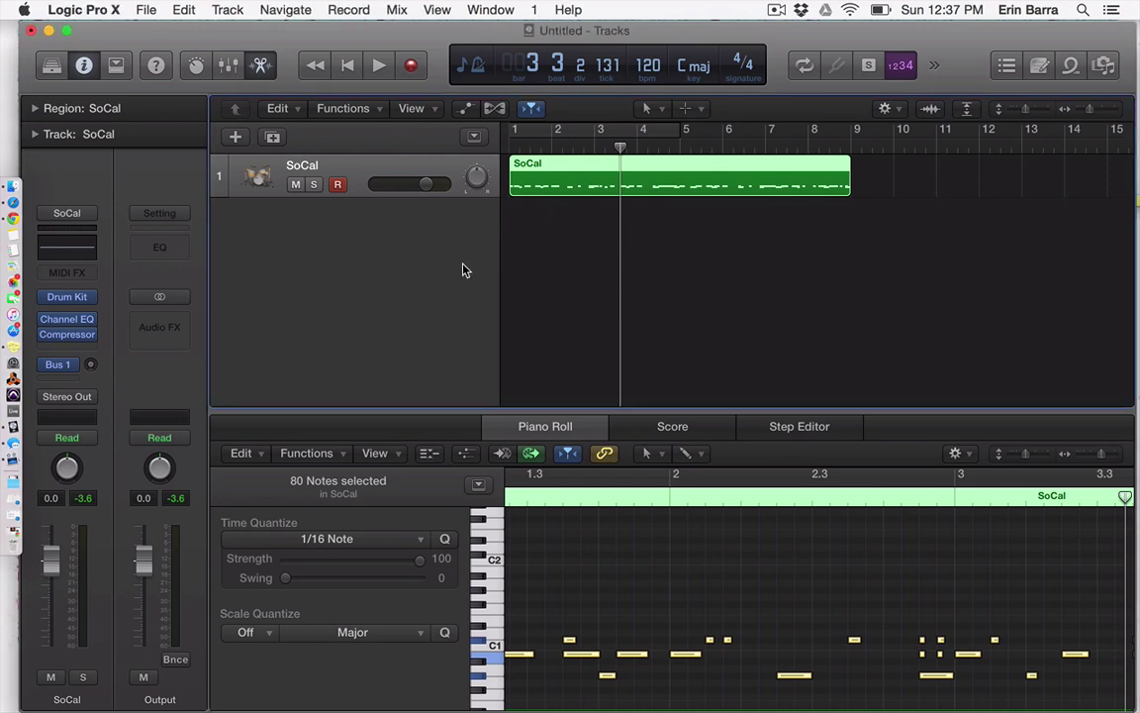
{"action": "key", "text": "Return"}
{"action": "key", "text": "space"}
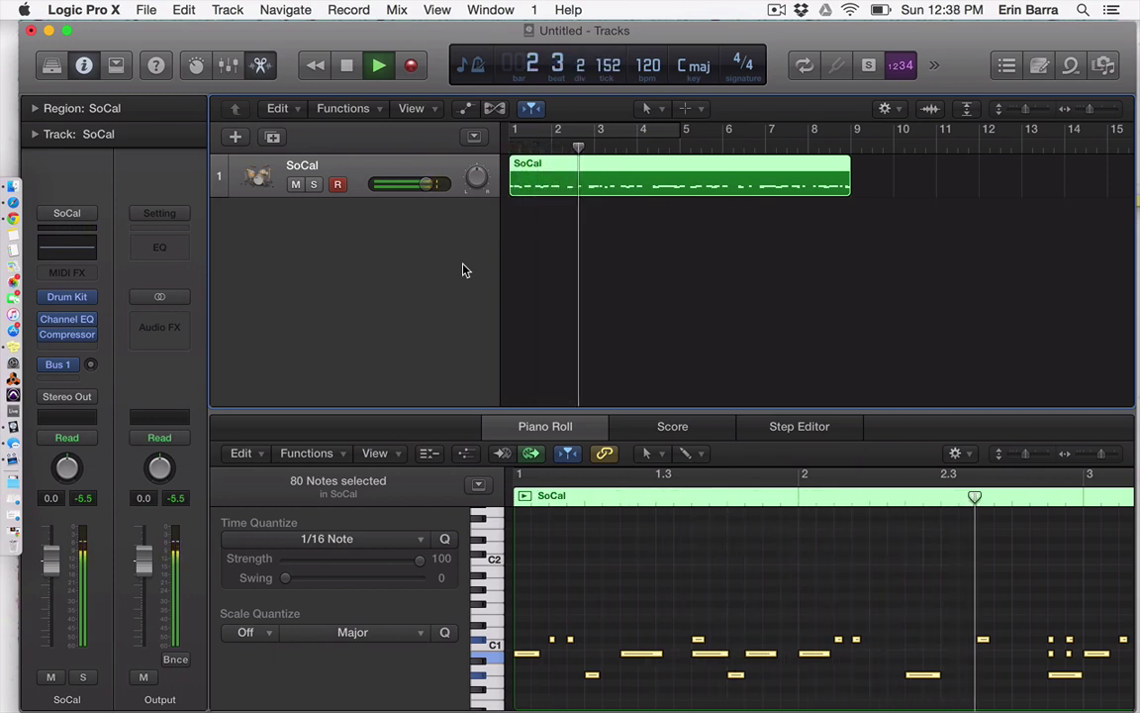
{"action": "key", "text": "space"}
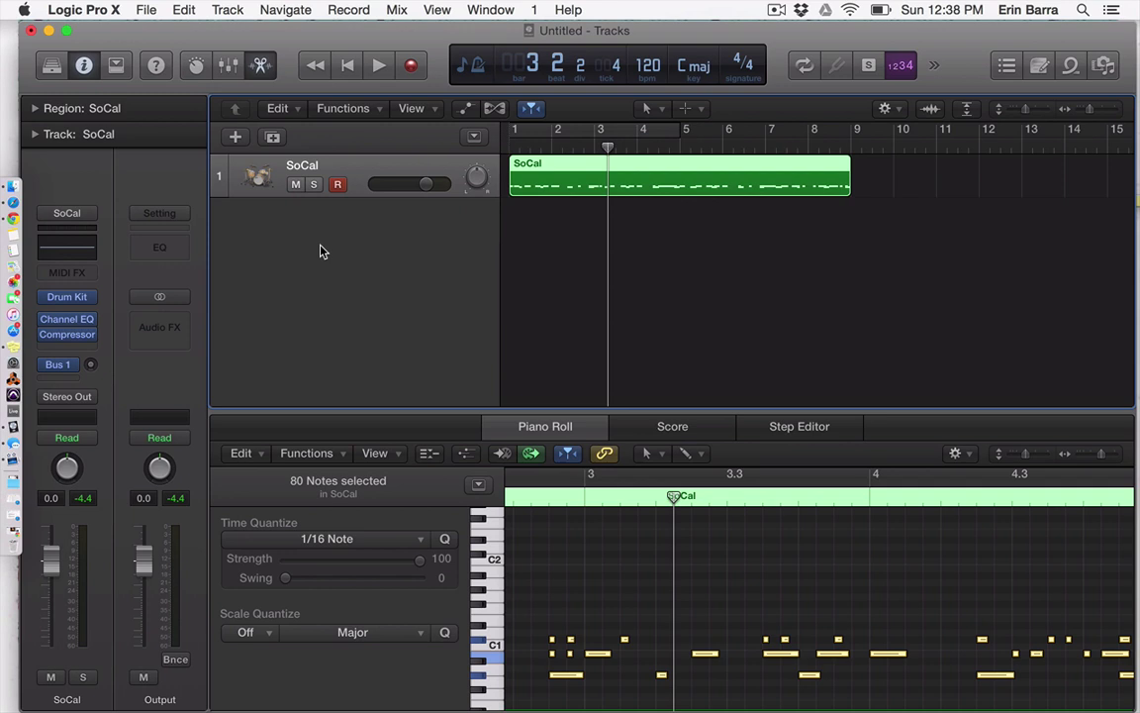
In System Preferences Sound, adjust microphone input volume and choose External Microphone as input.
{"action": "left_click", "coordinate": [24, 10]}
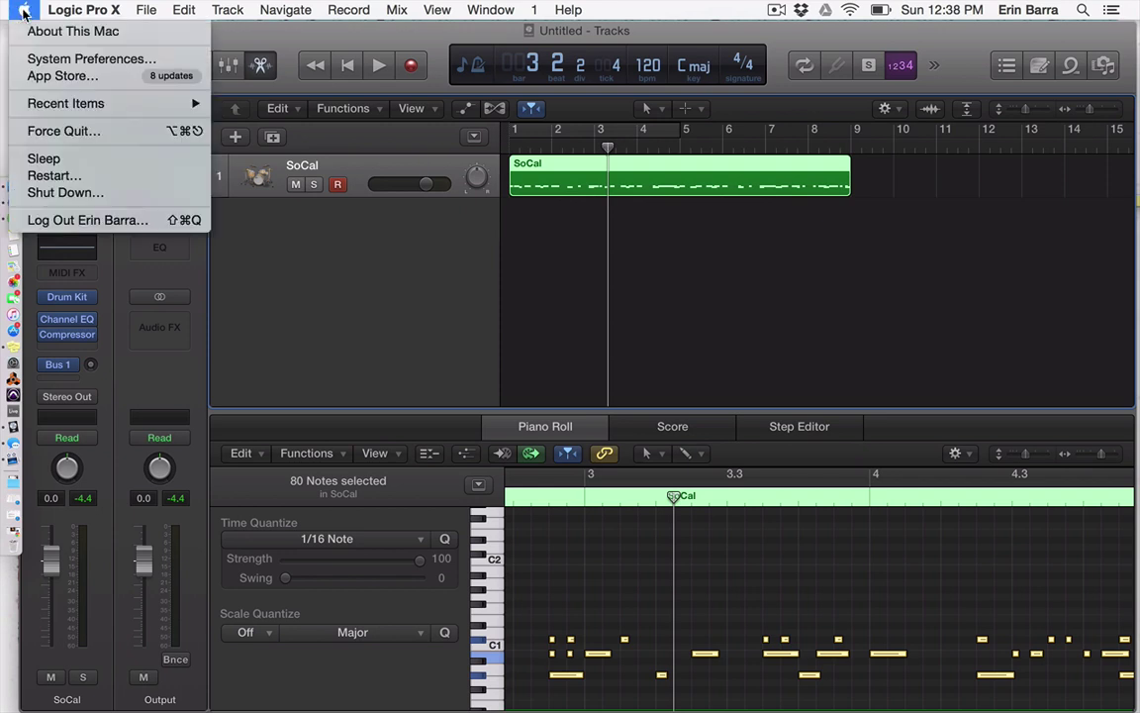
{"action": "left_click", "coordinate": [97, 59]}
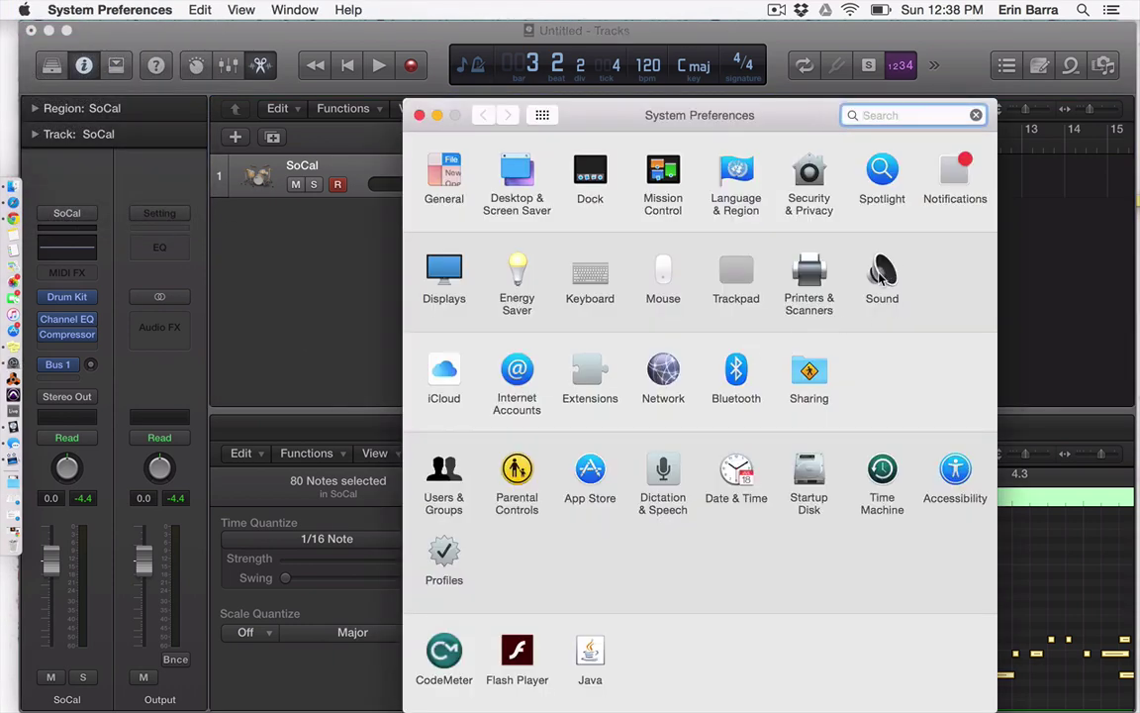
{"action": "left_click", "coordinate": [880, 278]}
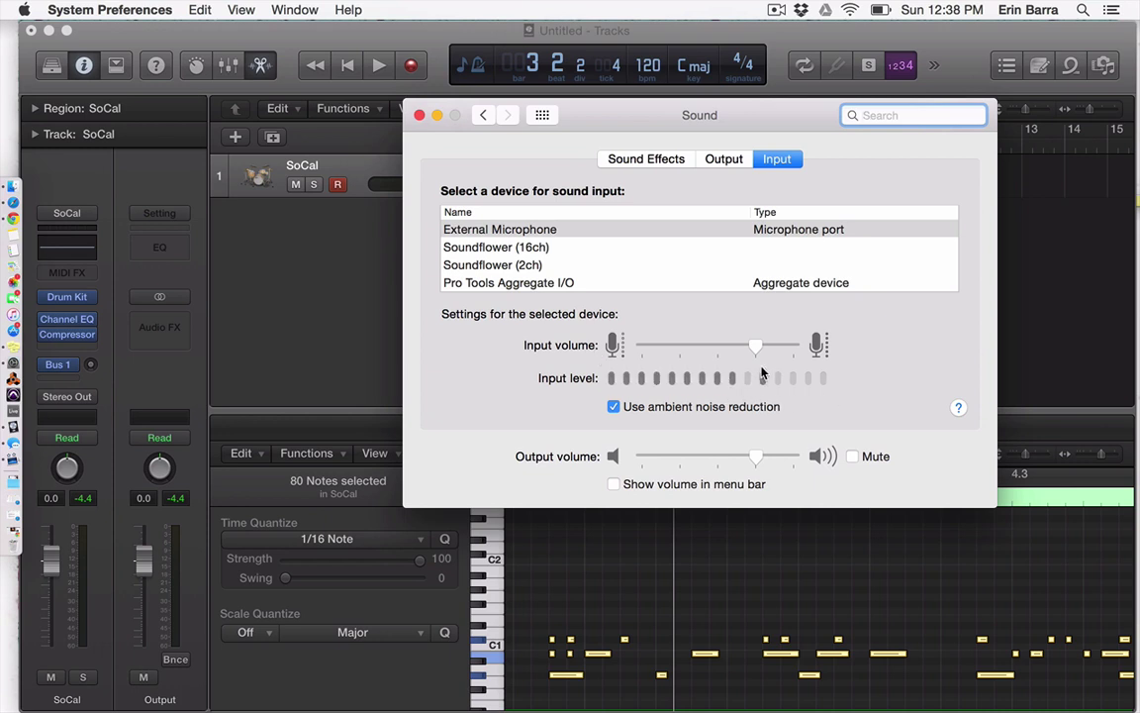
{"action": "mouse_move", "coordinate": [758, 345]}
{"action": "left_mouse_down"}
{"action": "mouse_move", "coordinate": [649, 344]}
{"action": "mouse_move", "coordinate": [767, 354]}
{"action": "left_mouse_up"}
{"action": "left_click", "coordinate": [540, 231]}
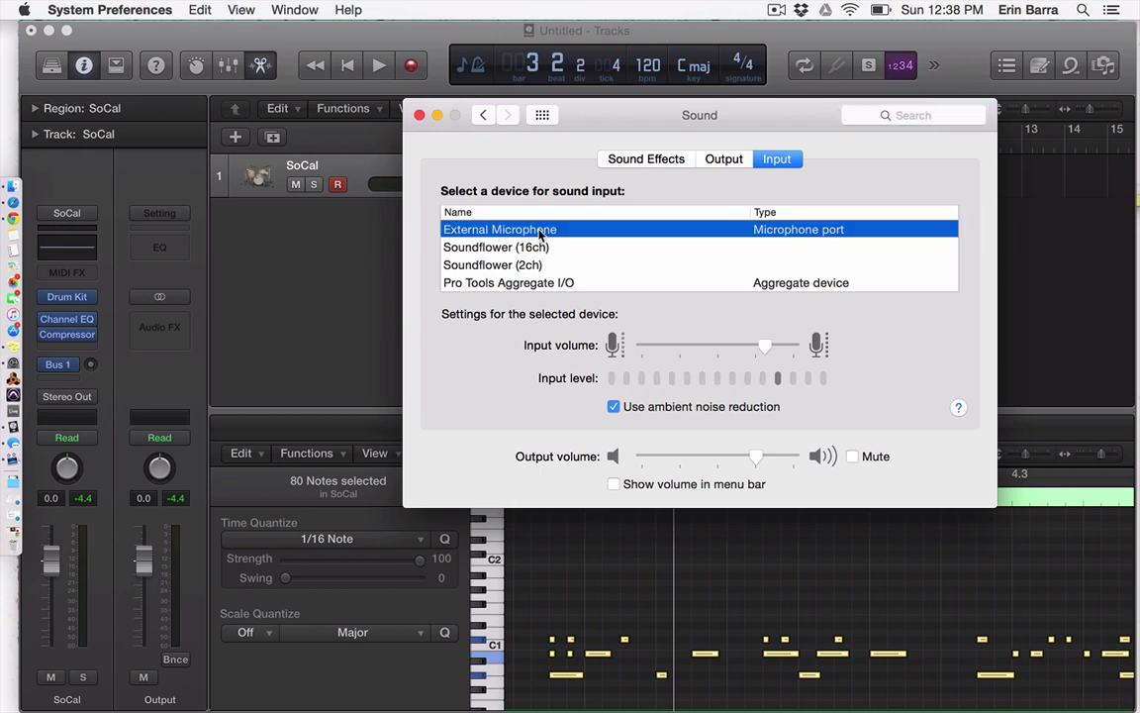
{"action": "left_click", "coordinate": [724, 158]}
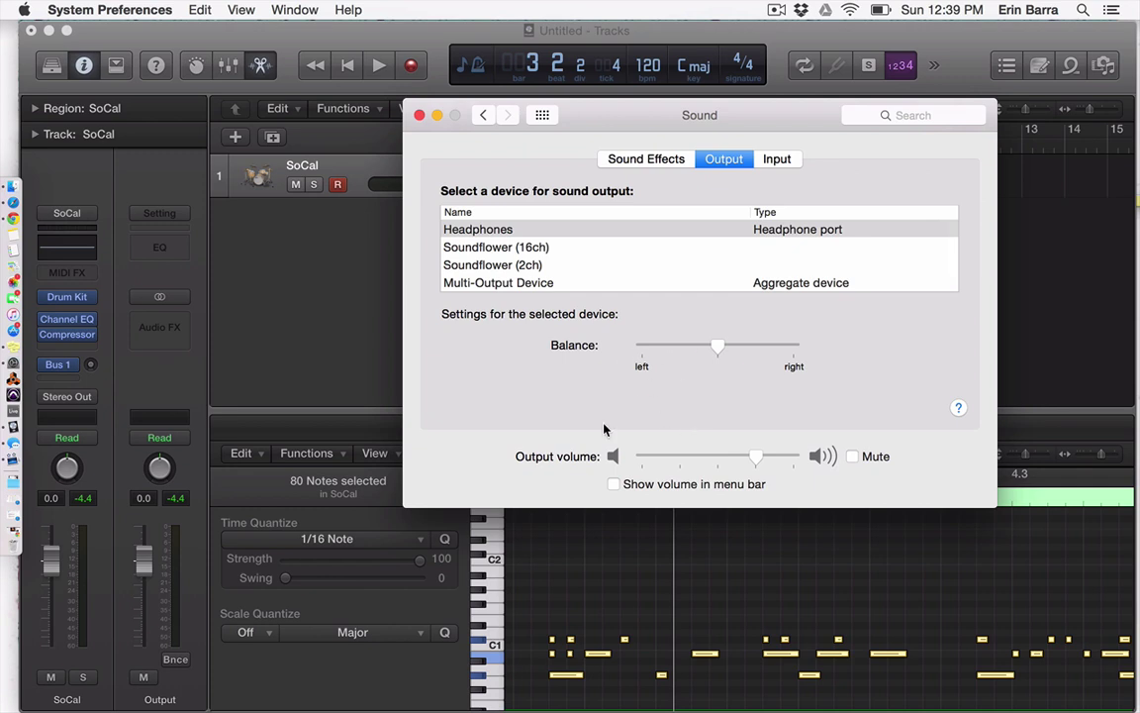
{"action": "left_click", "coordinate": [419, 117]}
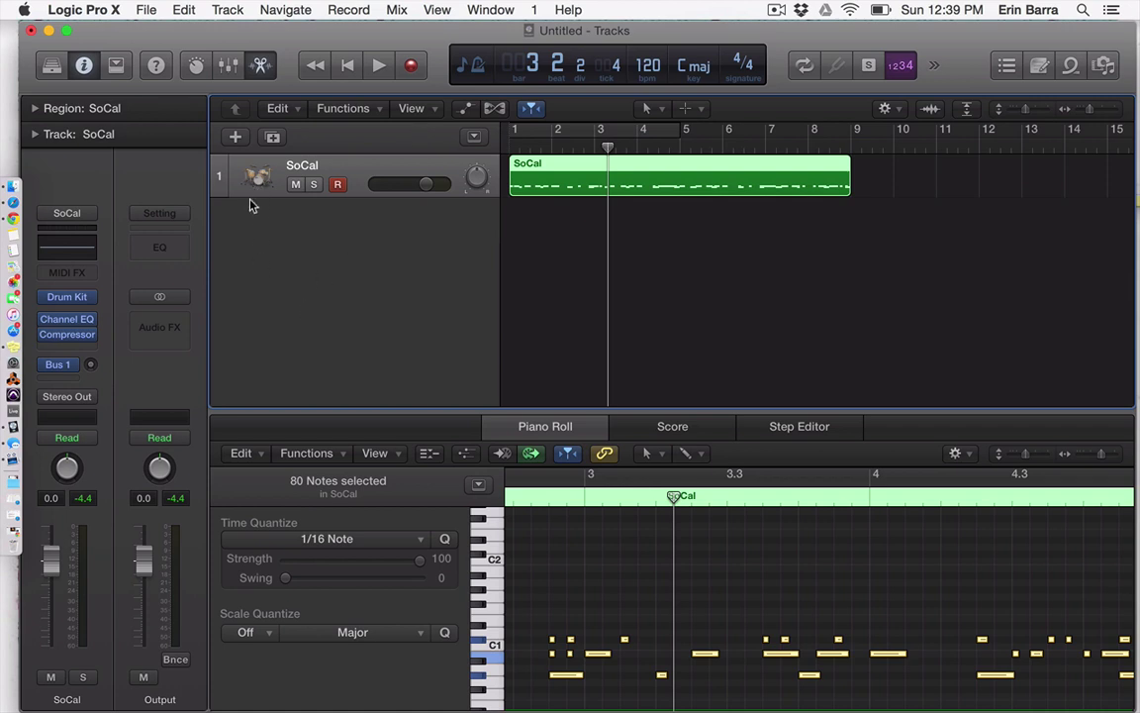
Create a new Audio track, Audio 1, below SoCal and select it.
{"action": "left_click", "coordinate": [236, 139]}
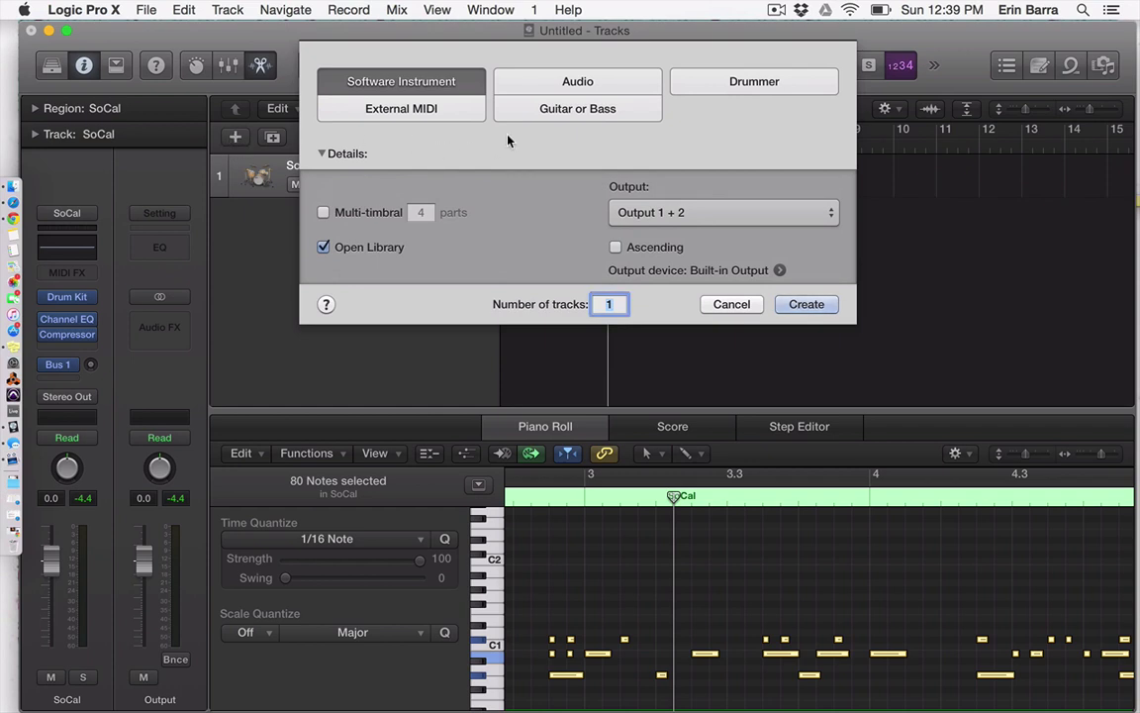
{"action": "left_click", "coordinate": [584, 85]}
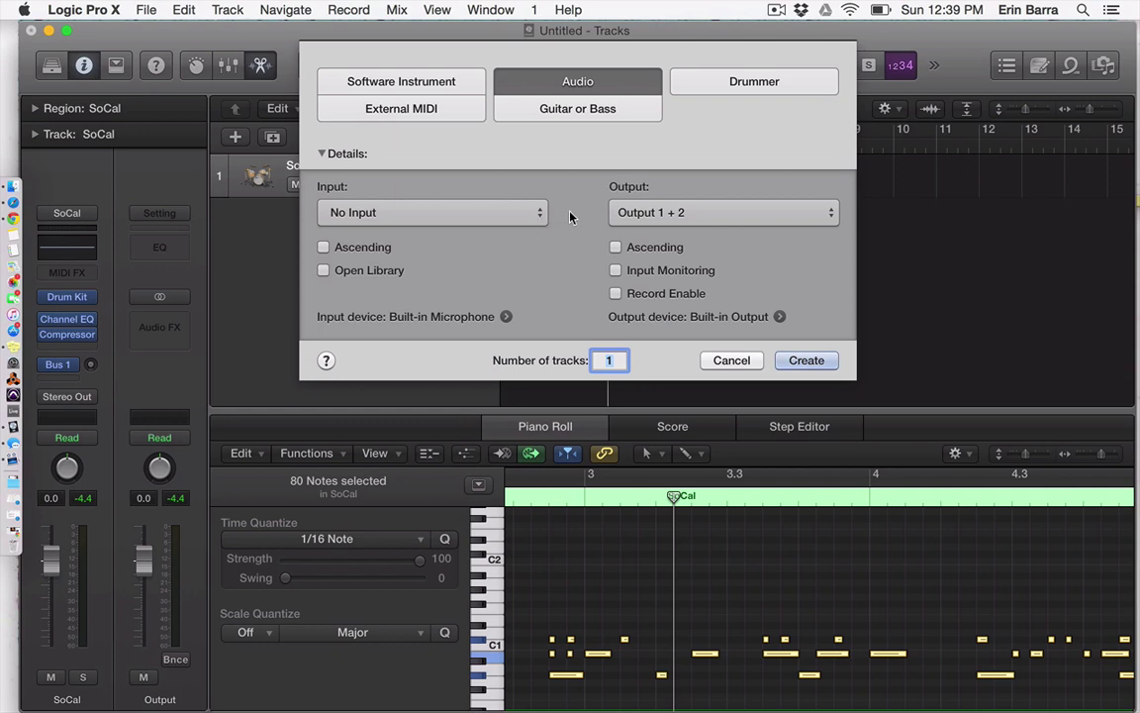
{"action": "left_click", "coordinate": [792, 363]}
{"action": "left_click", "coordinate": [315, 209]}
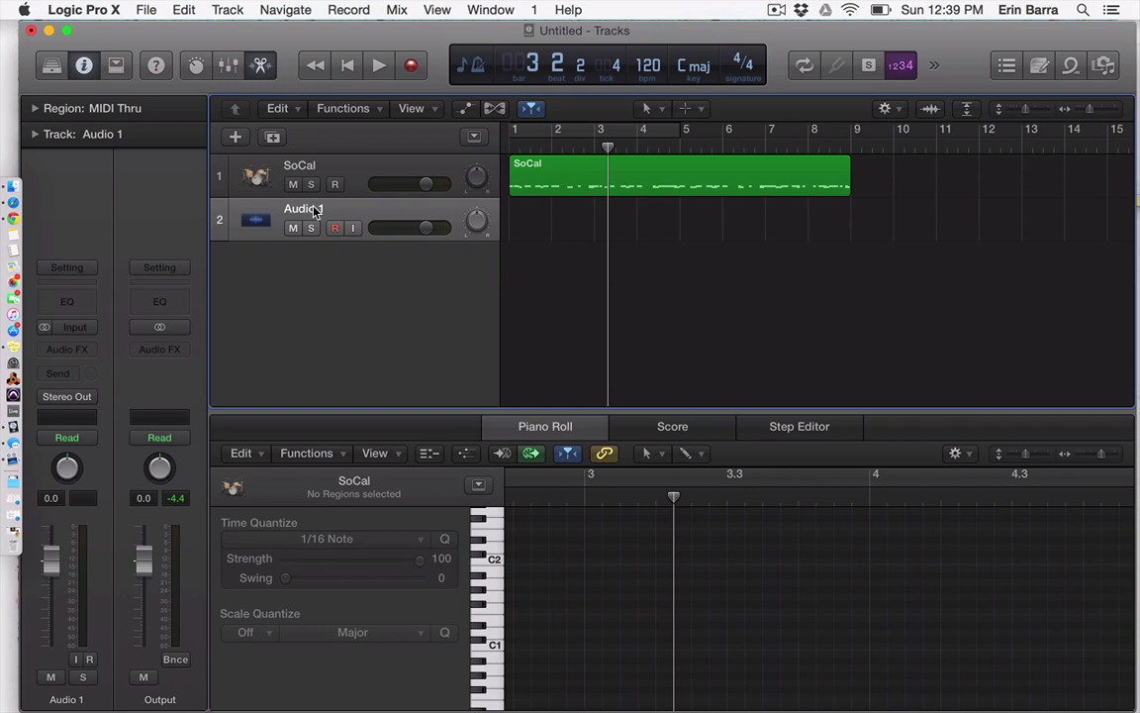
Open Logic's audio device preferences and keep Built-in Output as the output device.
{"action": "left_click", "coordinate": [87, 8]}
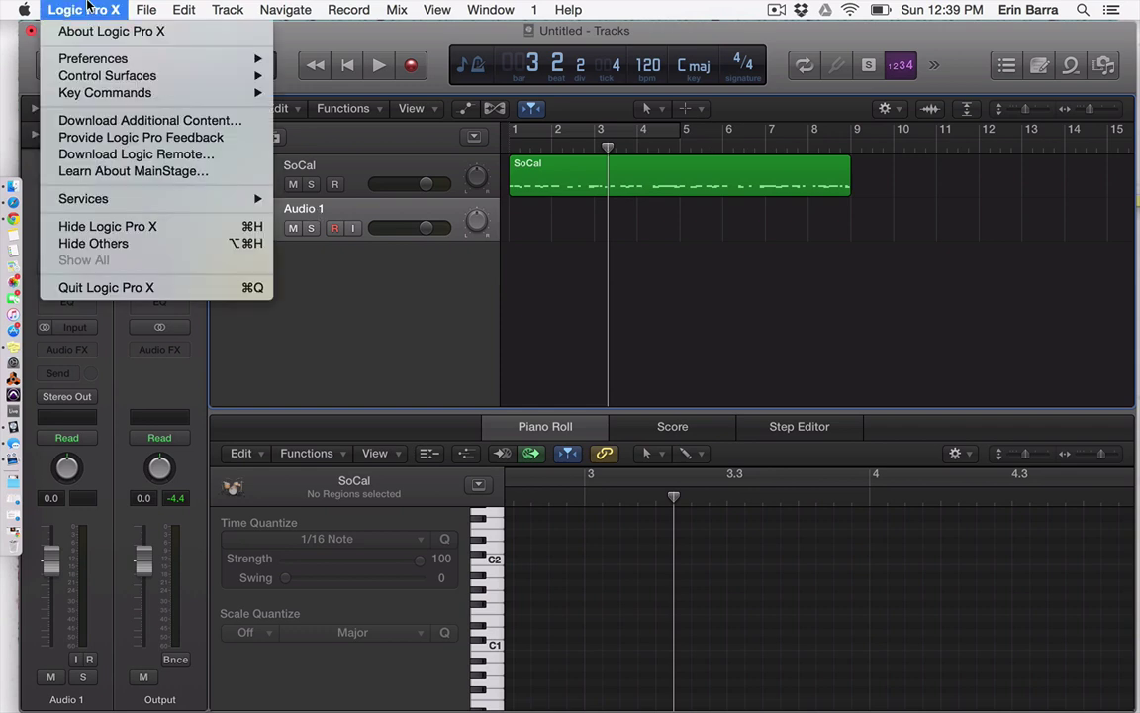
{"action": "mouse_move", "coordinate": [119, 58]}
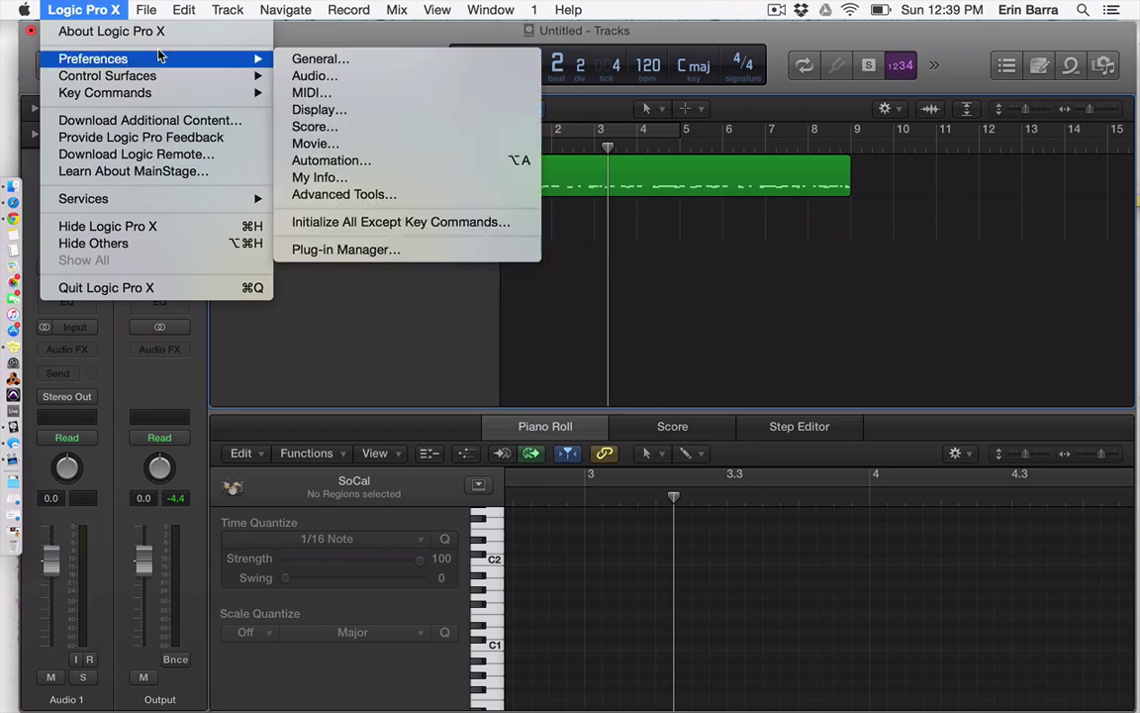
{"action": "left_click", "coordinate": [348, 77]}
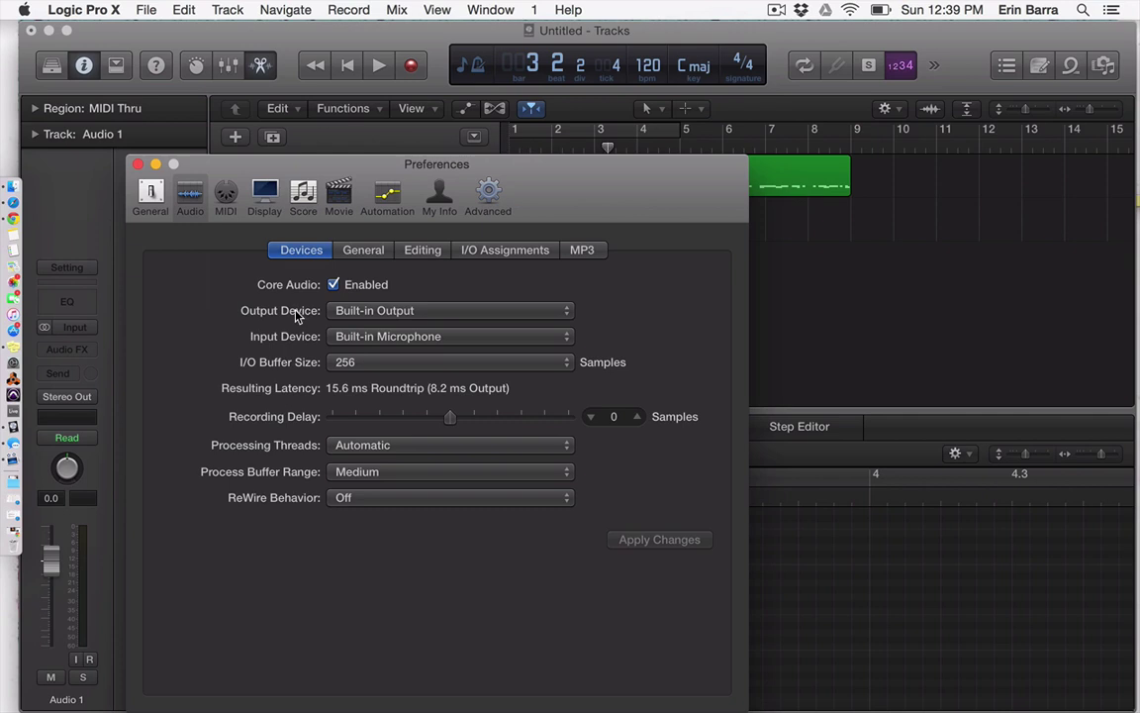
{"action": "left_click", "coordinate": [404, 313]}
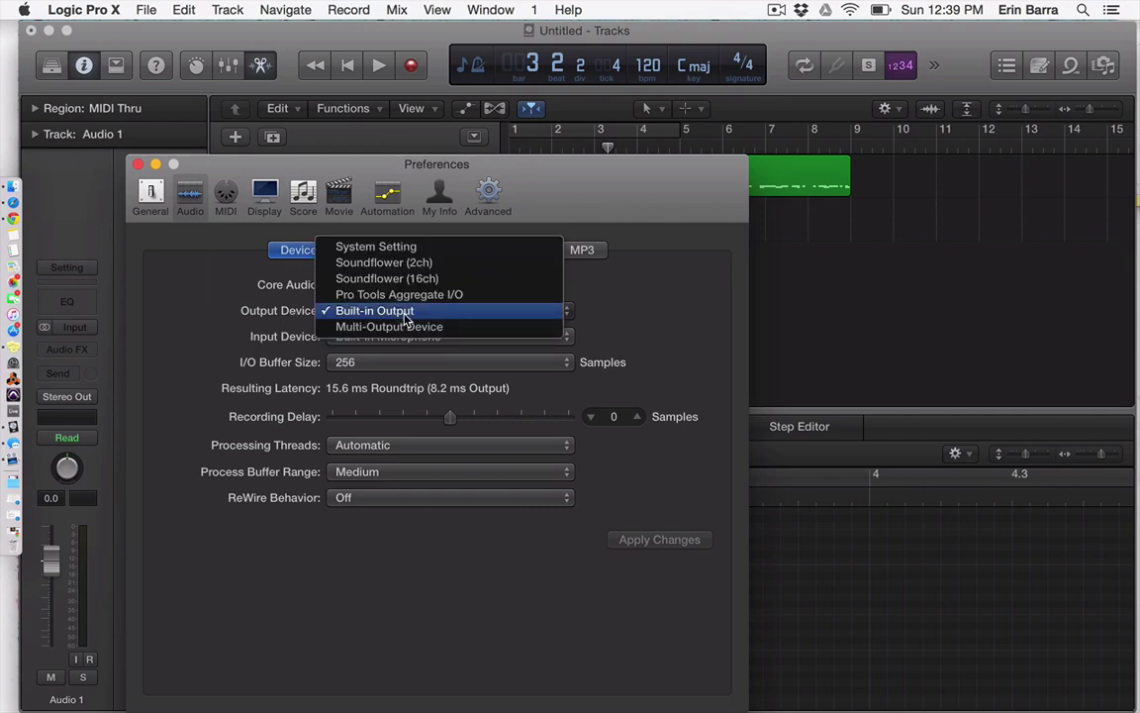
{"action": "left_click", "coordinate": [406, 315]}
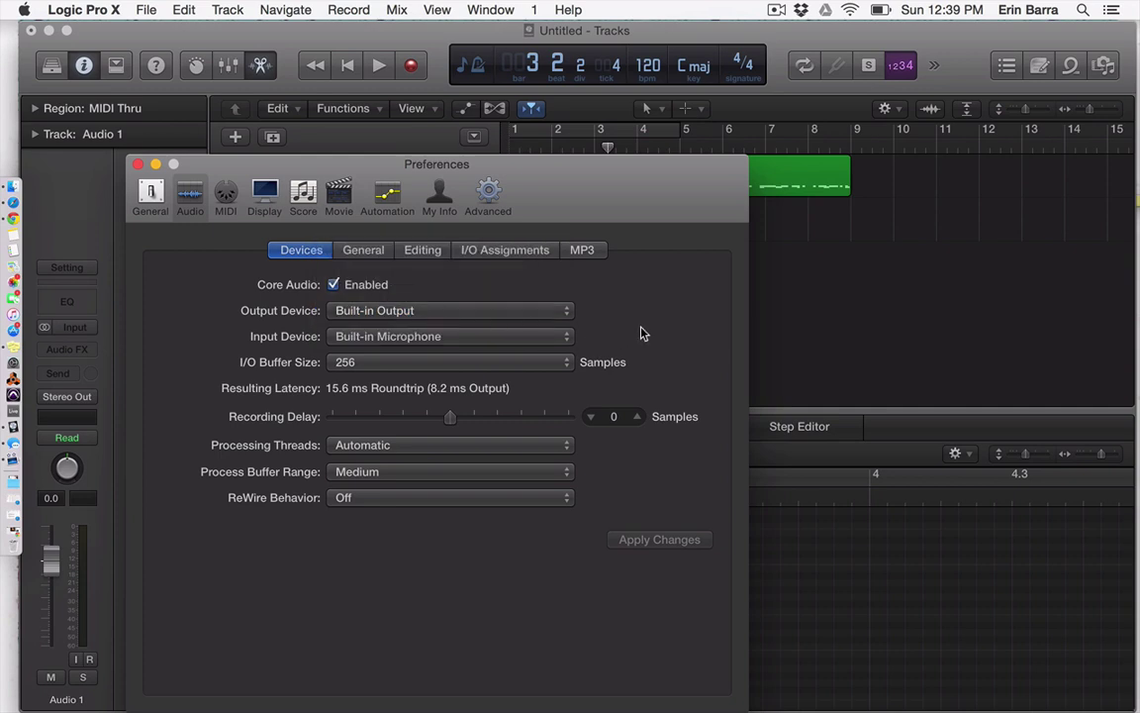
Keep Built-in Microphone as the input device, close preferences, and hide the inspector.
{"action": "left_click", "coordinate": [457, 339]}
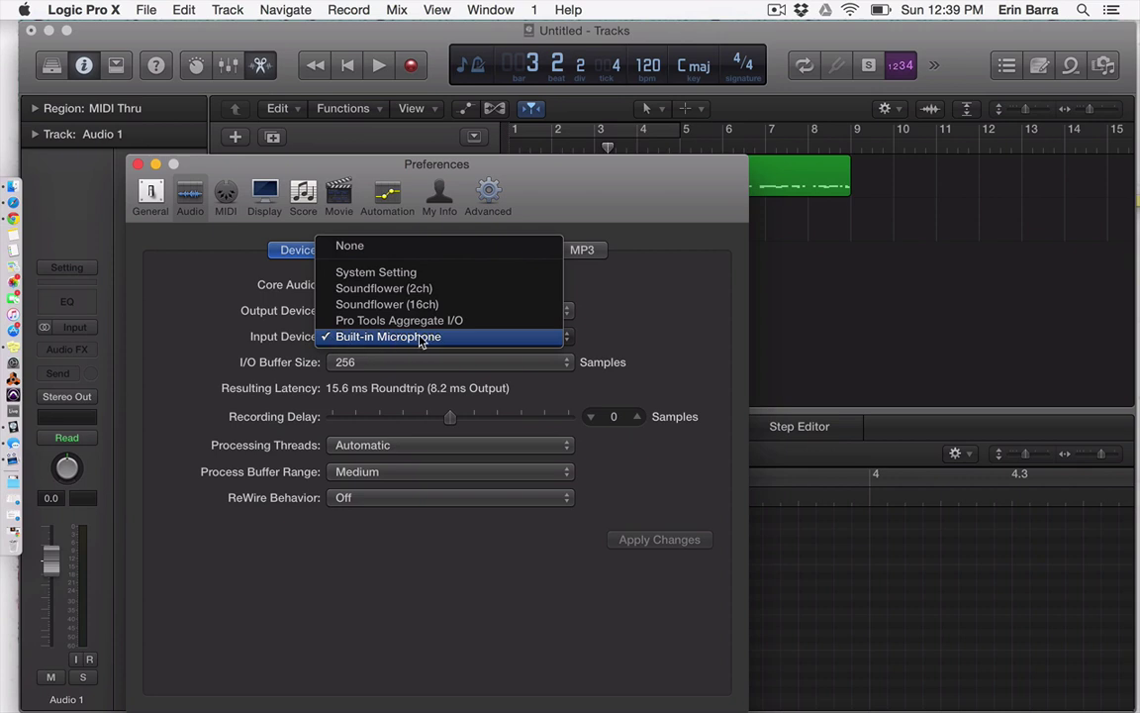
{"action": "left_click", "coordinate": [229, 344]}
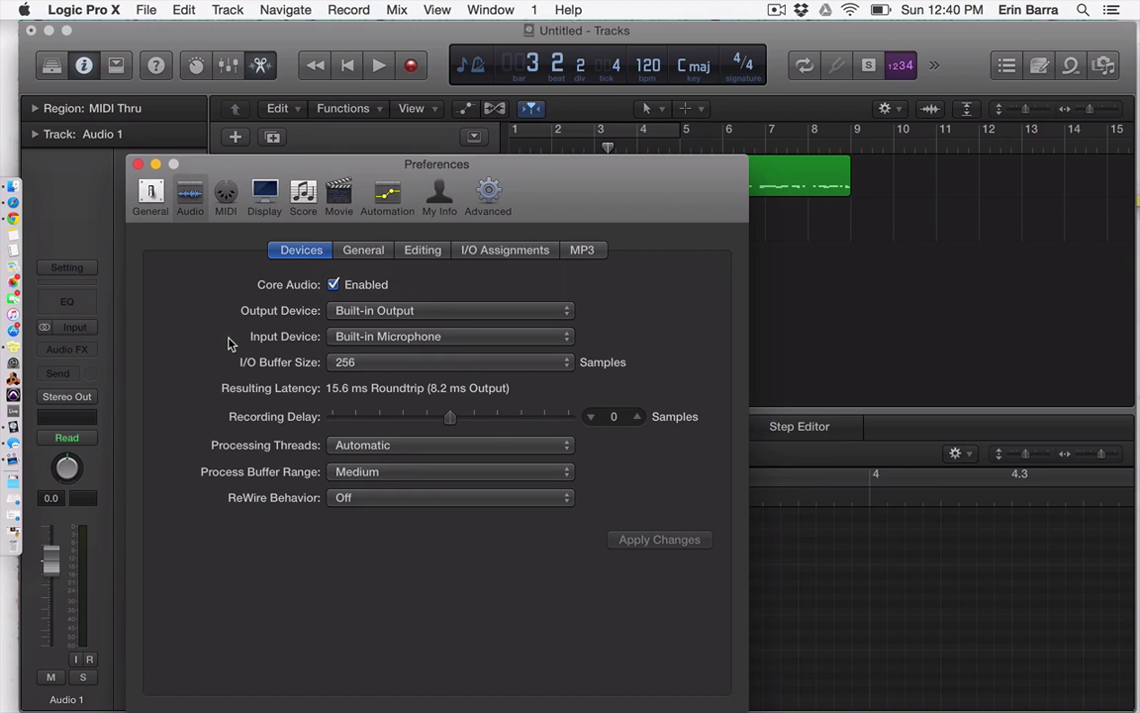
{"action": "left_click", "coordinate": [138, 164]}
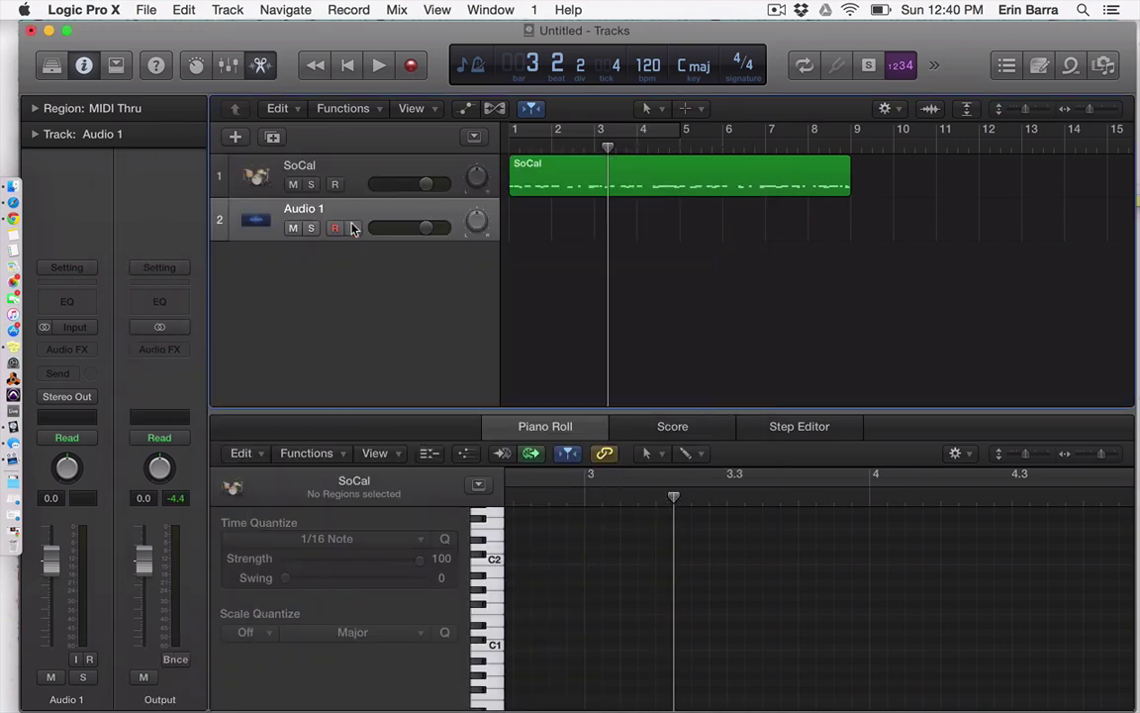
{"action": "left_click", "coordinate": [85, 65]}
Route Input 1-2 into Audio 1, then turn on input monitoring and record-arm it.
{"action": "left_click", "coordinate": [85, 66]}
{"action": "left_click", "coordinate": [68, 330]}
{"action": "mouse_move", "coordinate": [138, 351]}
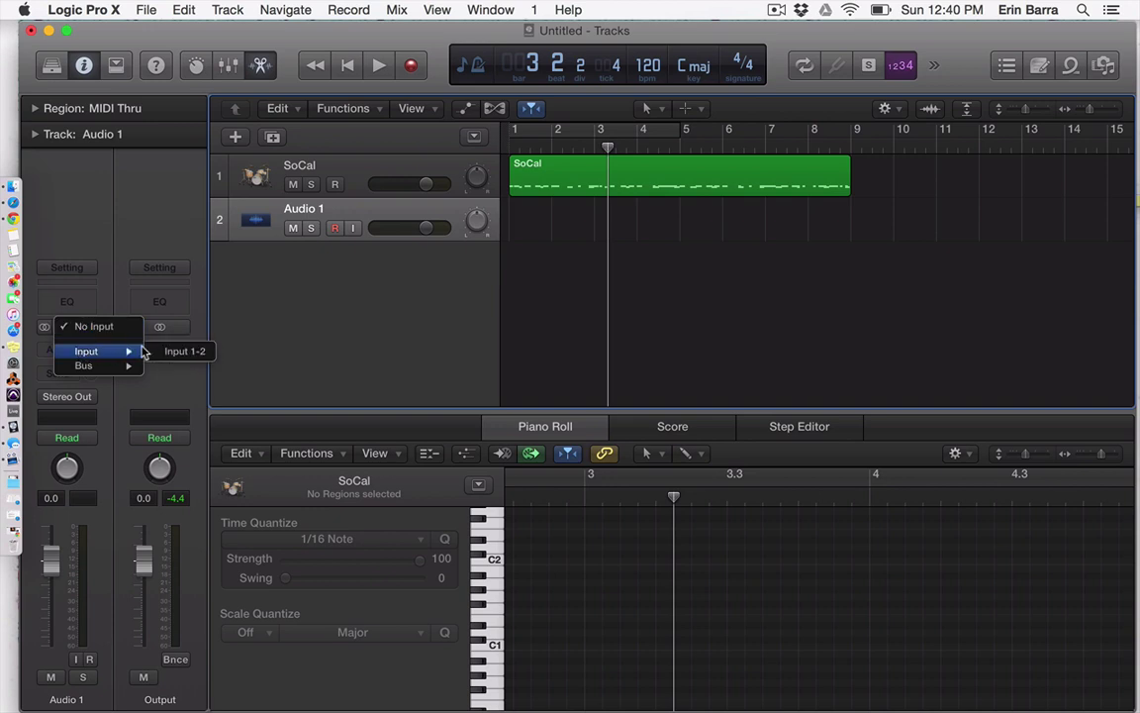
{"action": "left_click", "coordinate": [179, 351]}
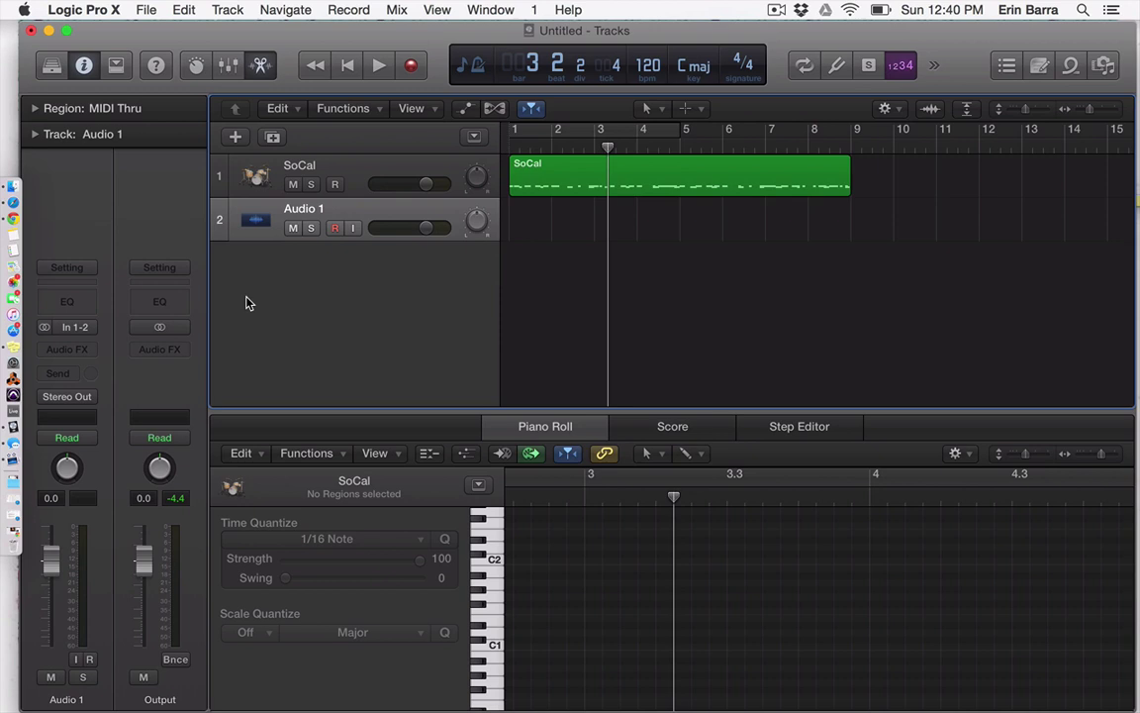
{"action": "left_click", "coordinate": [352, 229]}
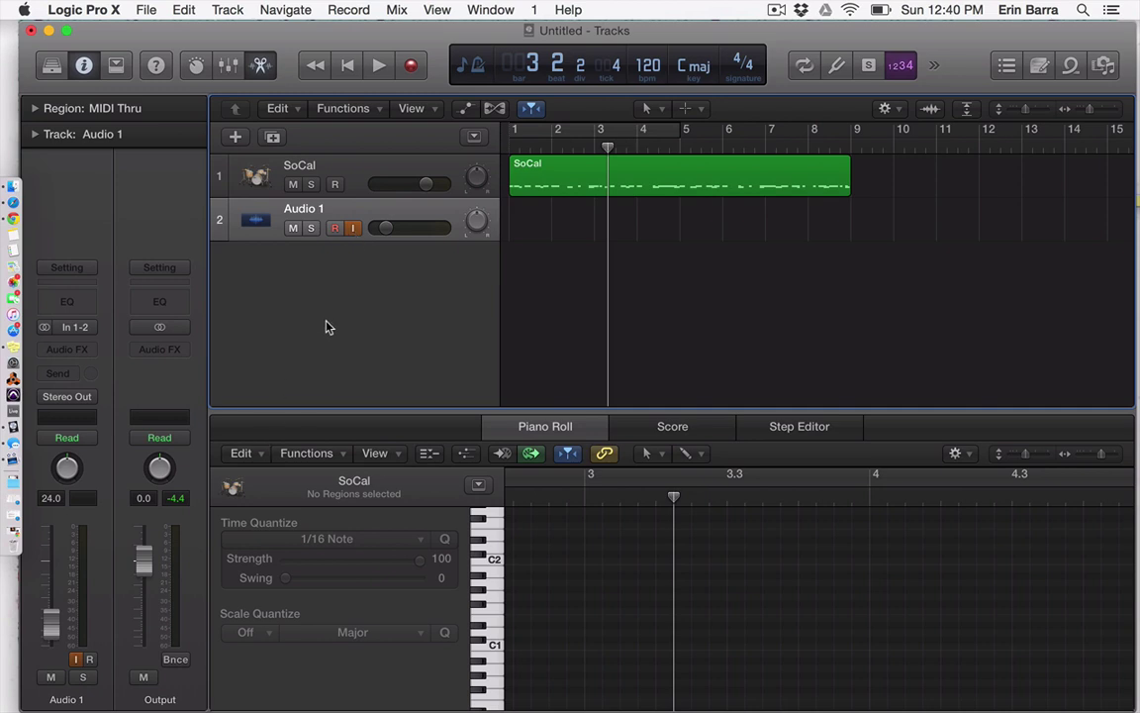
{"action": "left_click", "coordinate": [336, 229]}
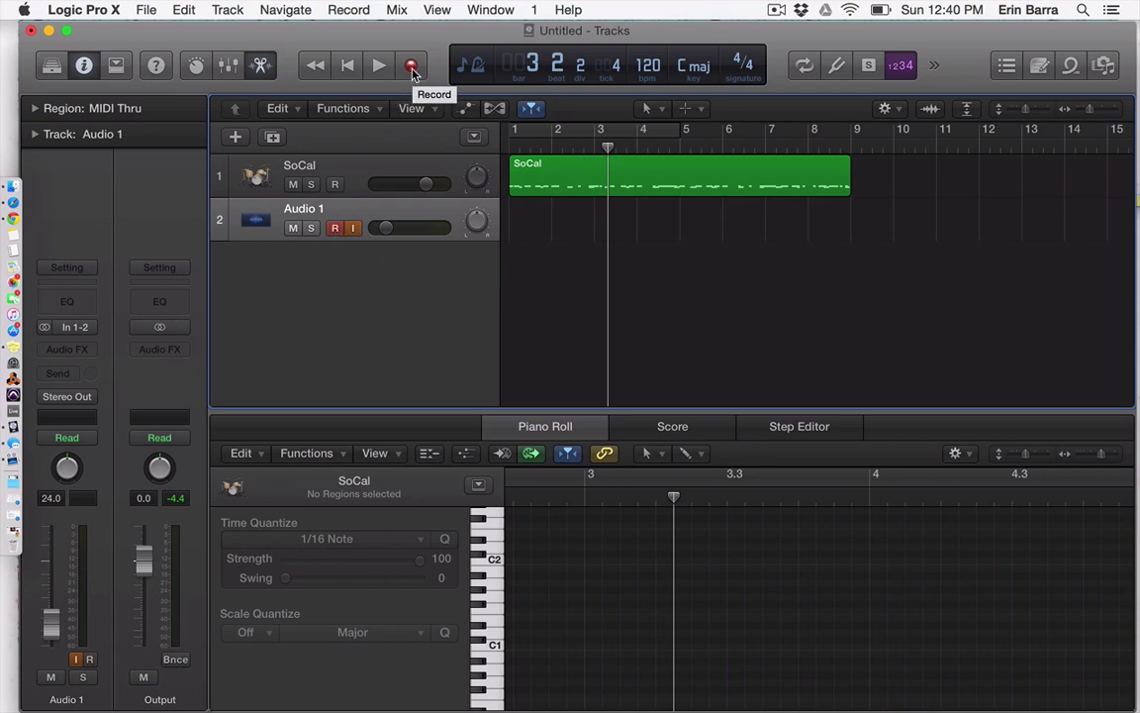
Record a voice take on Audio 1 from bar 1, then disable input monitoring.
{"action": "left_click", "coordinate": [346, 65]}
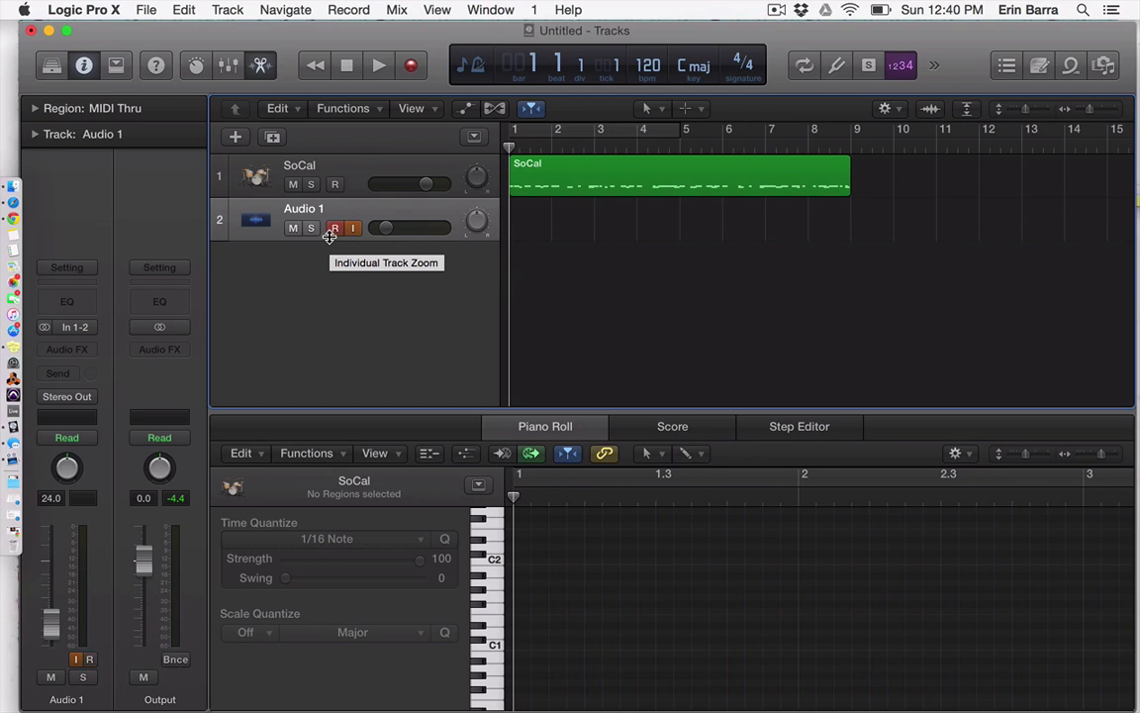
{"action": "left_click", "coordinate": [415, 69]}
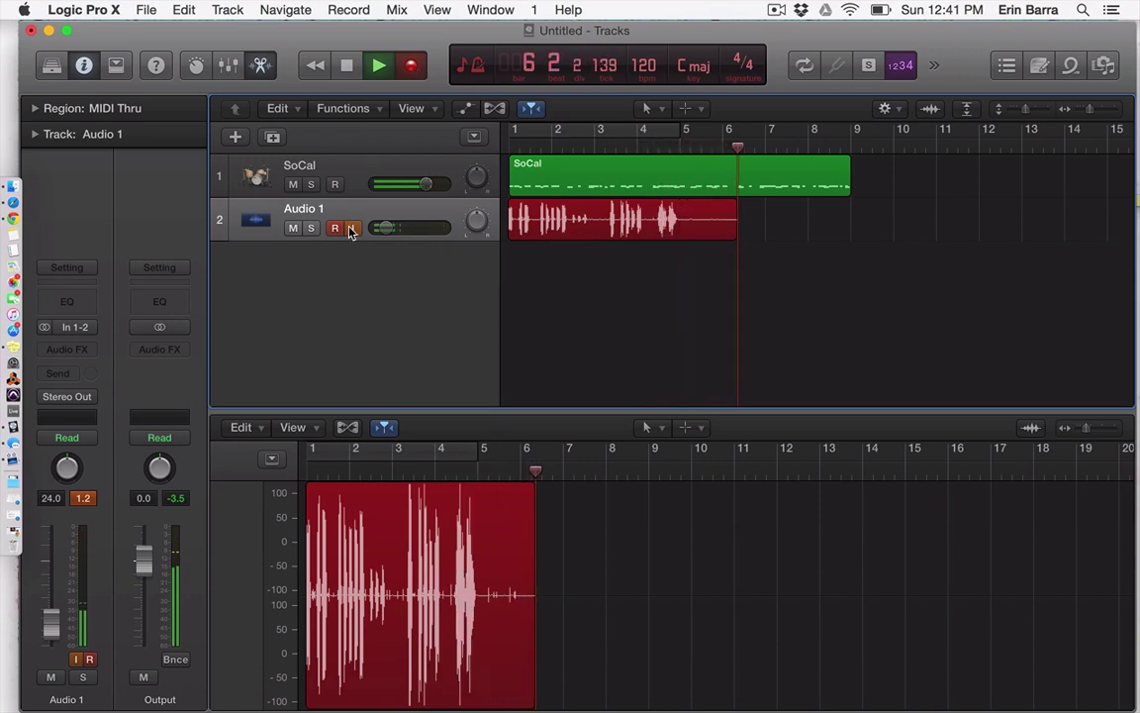
{"action": "key", "text": "space"}
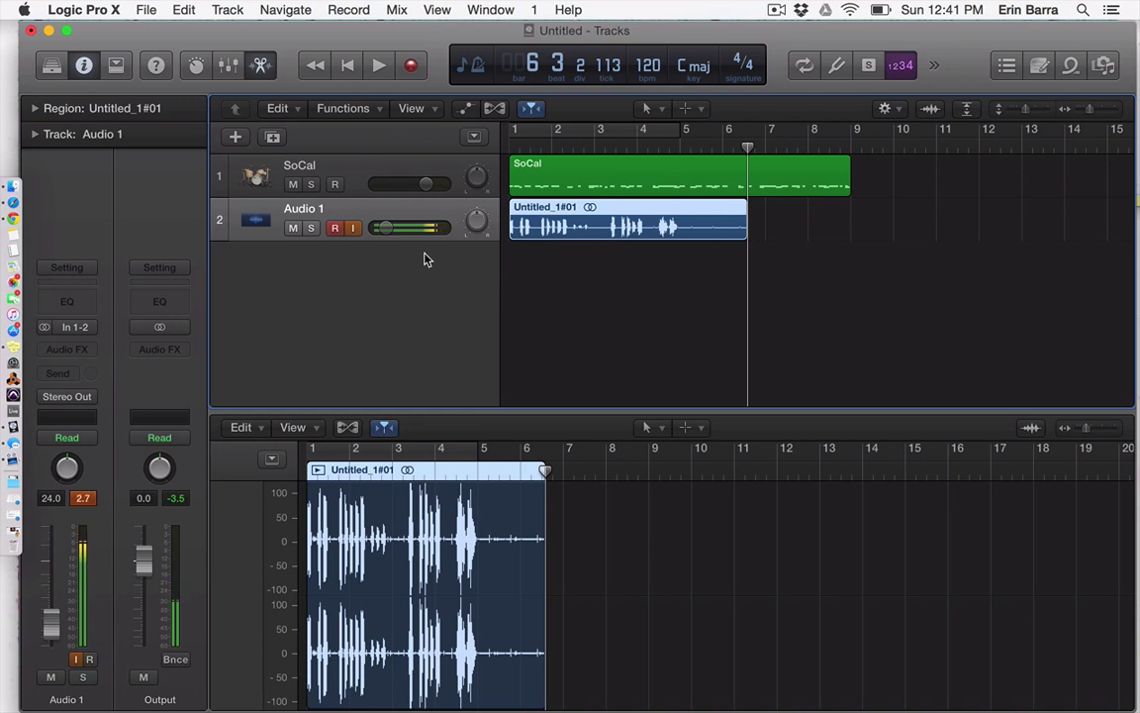
{"action": "left_click", "coordinate": [352, 228]}
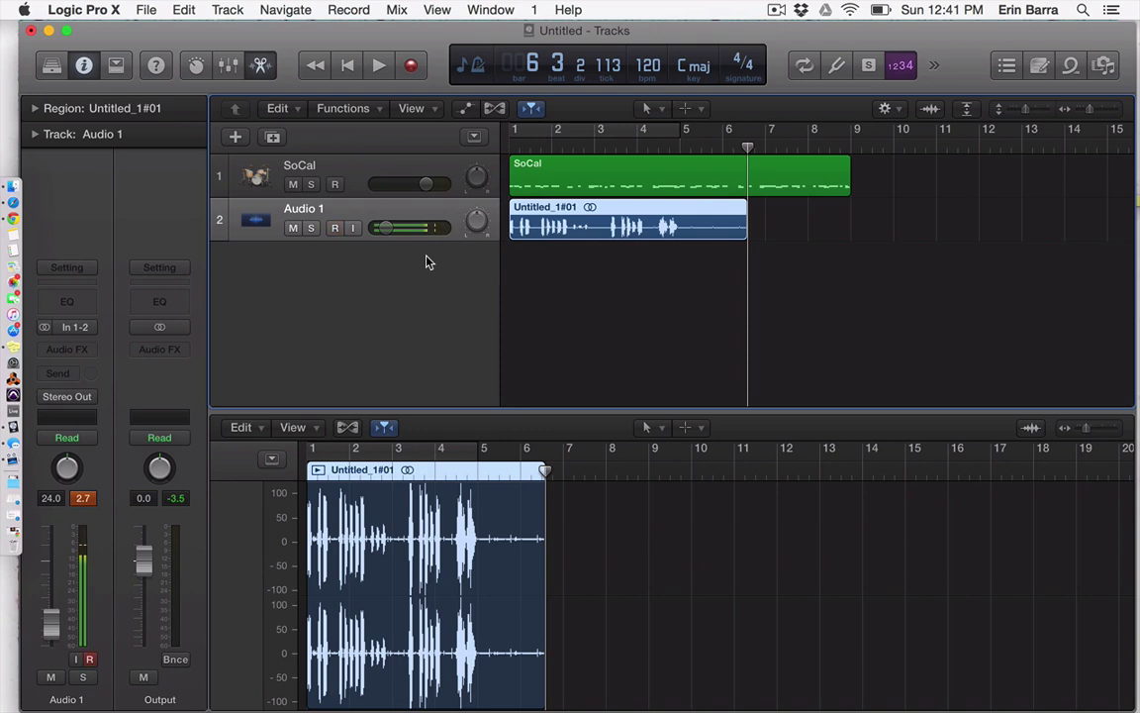
Lower the External Microphone input volume to about halfway in Sound settings.
{"action": "left_click", "coordinate": [24, 8]}
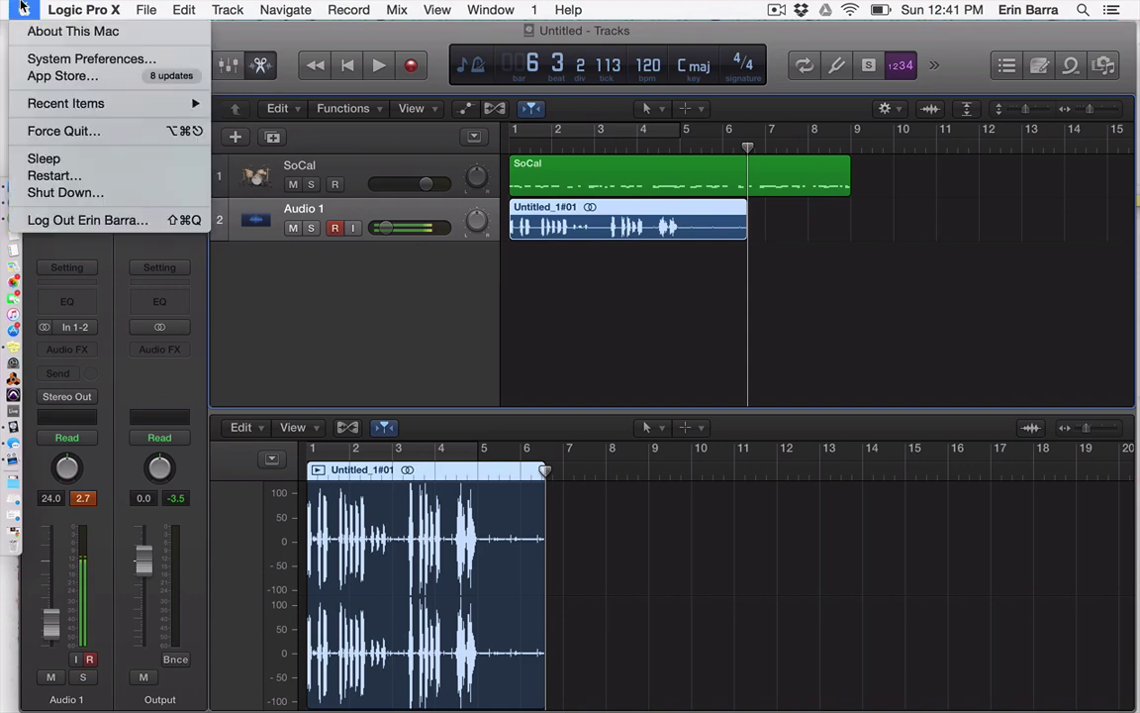
{"action": "left_click", "coordinate": [80, 54]}
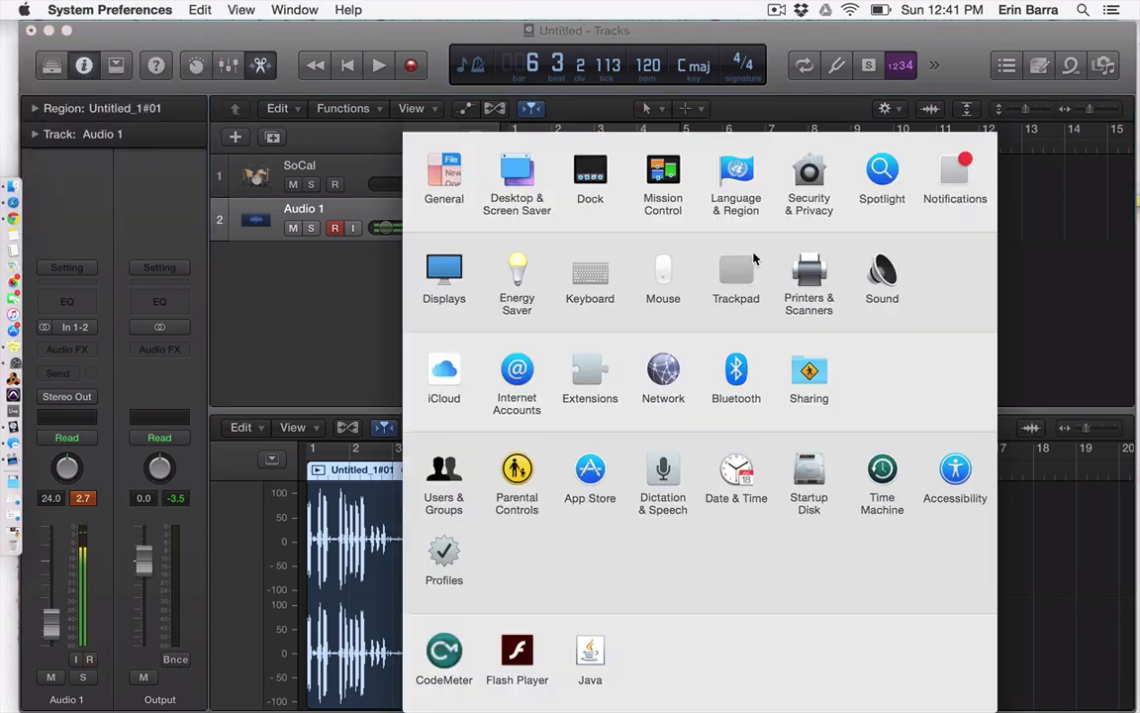
{"action": "left_click", "coordinate": [879, 269]}
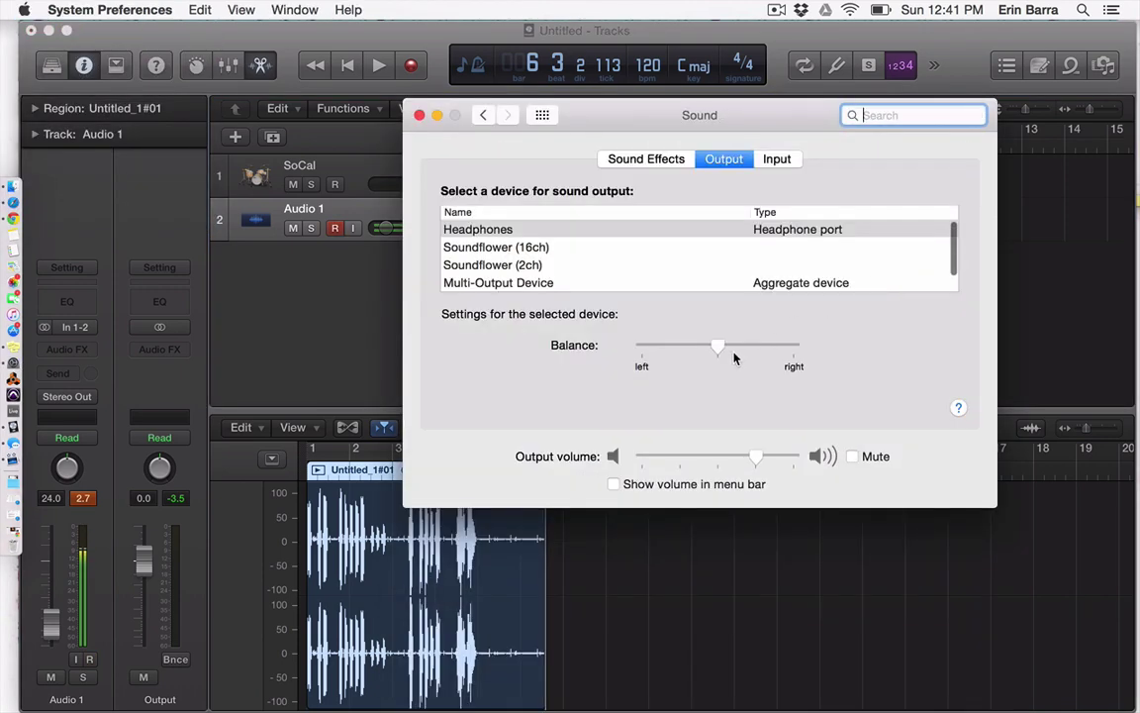
{"action": "left_click", "coordinate": [778, 159]}
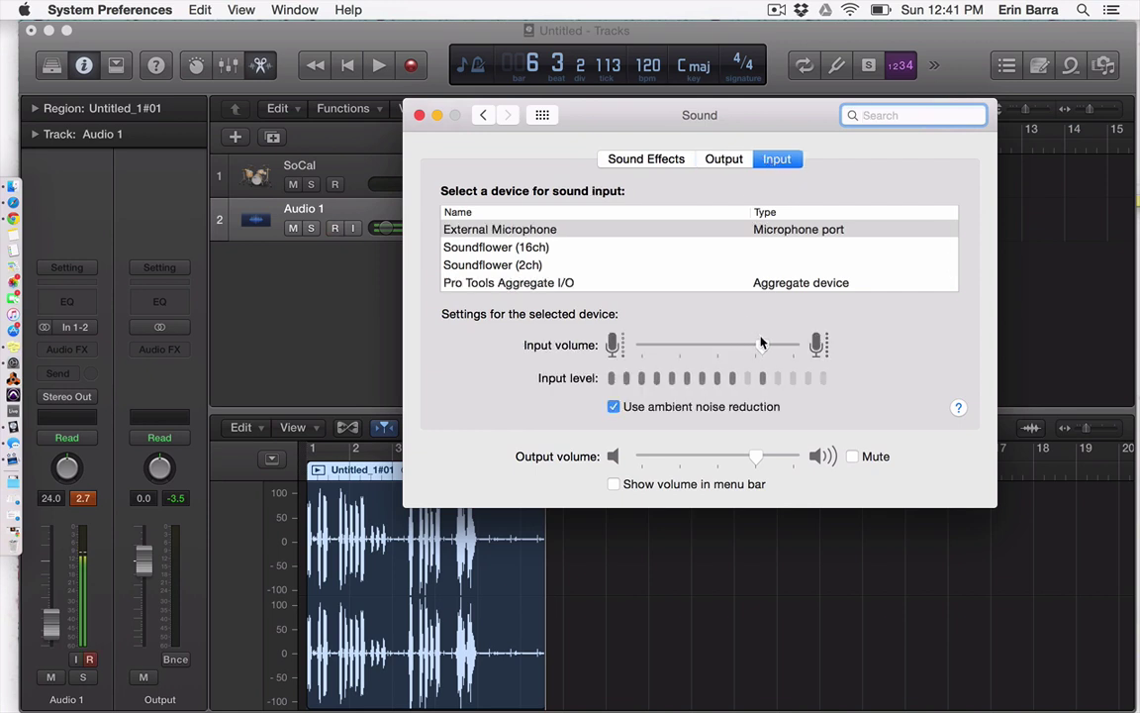
{"action": "left_click_drag", "start_coordinate": [758, 343], "coordinate": [720, 351]}
Close the Sound settings window to return to the Logic project.
{"action": "left_click", "coordinate": [419, 115]}
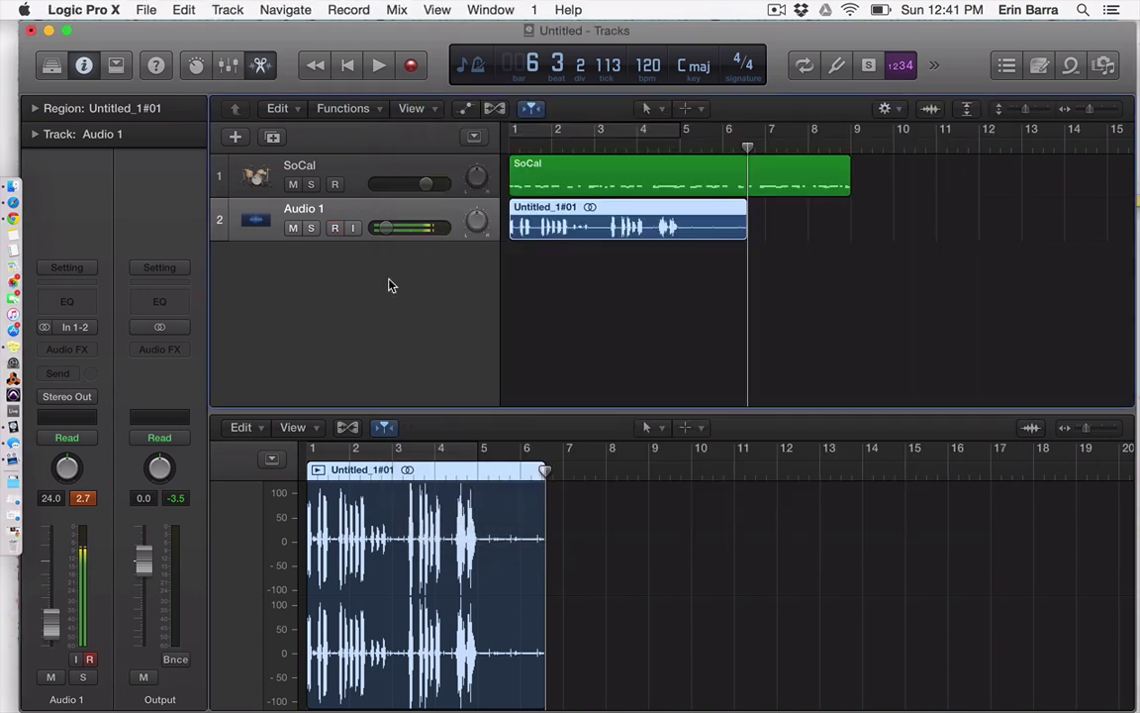